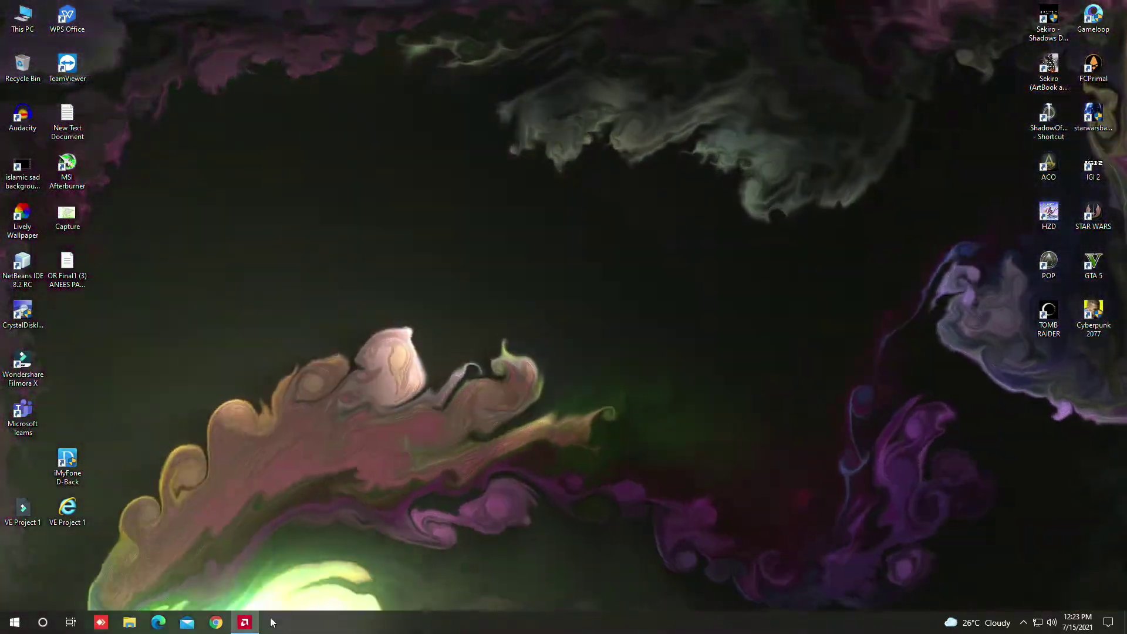
- Search the web for lively wallpapers and view the installer download section on the Lively Wallpaper website
{"action": "left_click", "coordinate": [216, 622]}
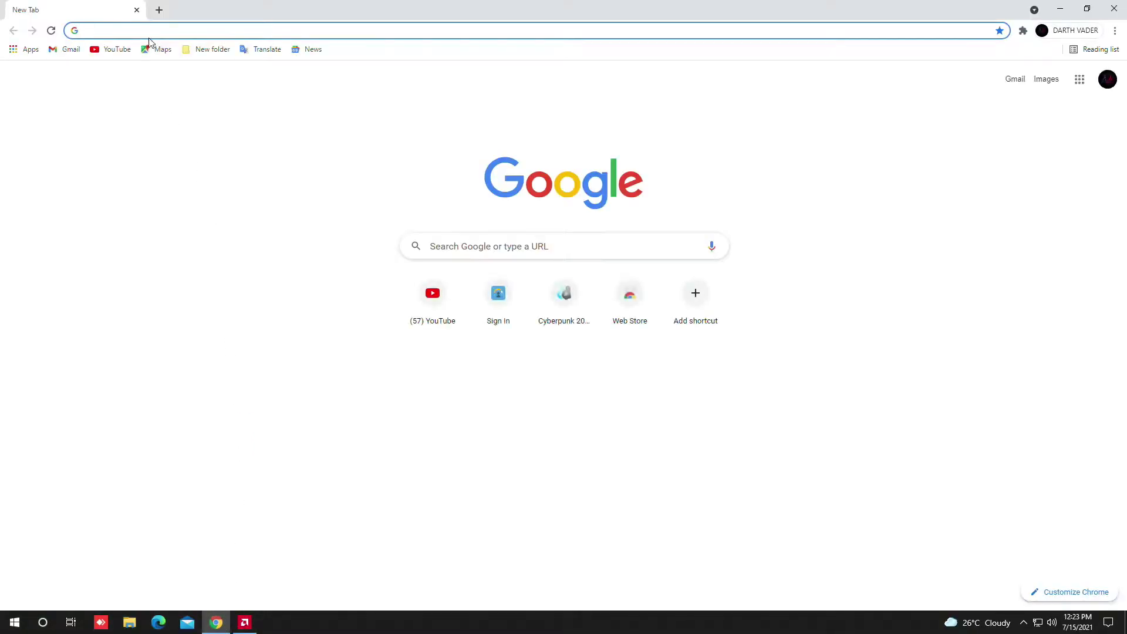
{"action": "left_click", "coordinate": [156, 29]}
{"action": "key", "text": "Escape"}
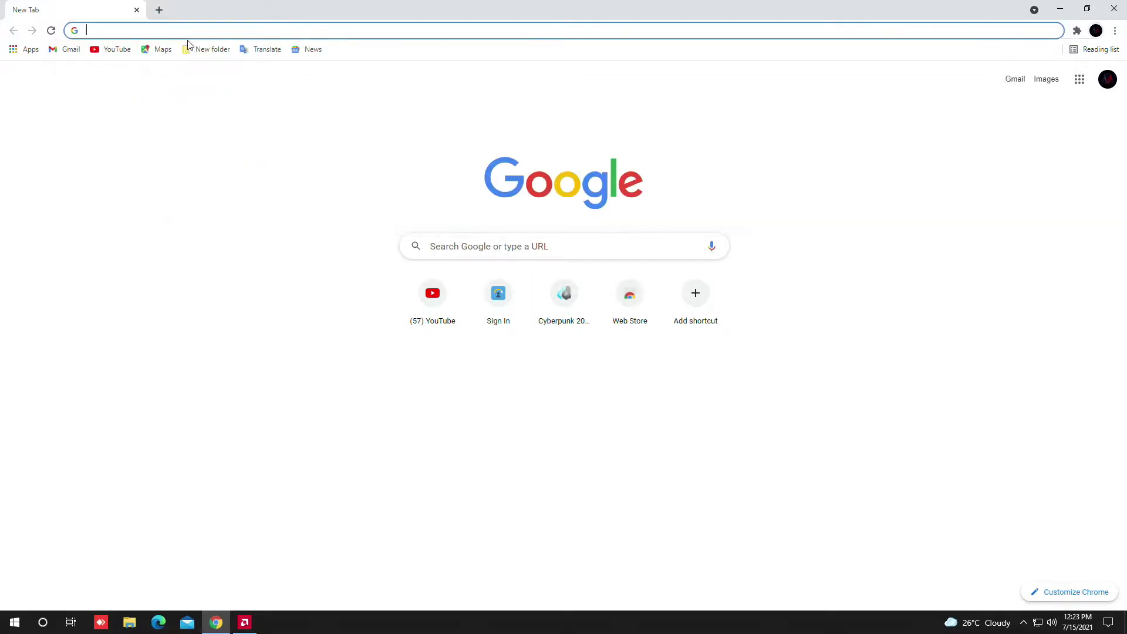
{"action": "type", "text": "LIVELY wallpapers"}
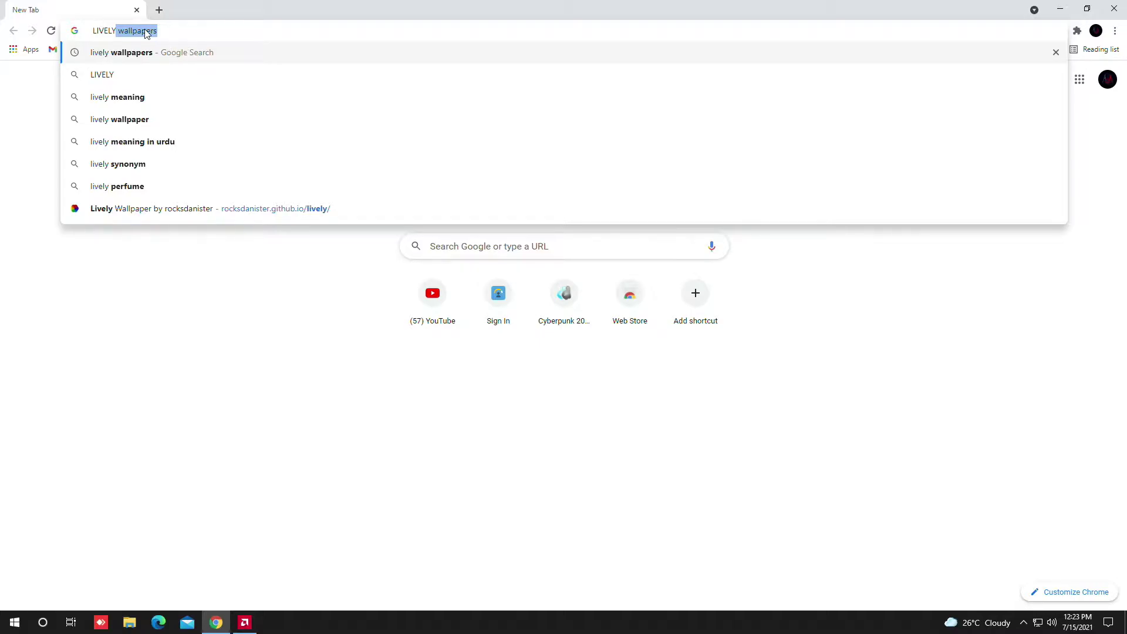
{"action": "left_click", "coordinate": [146, 54]}
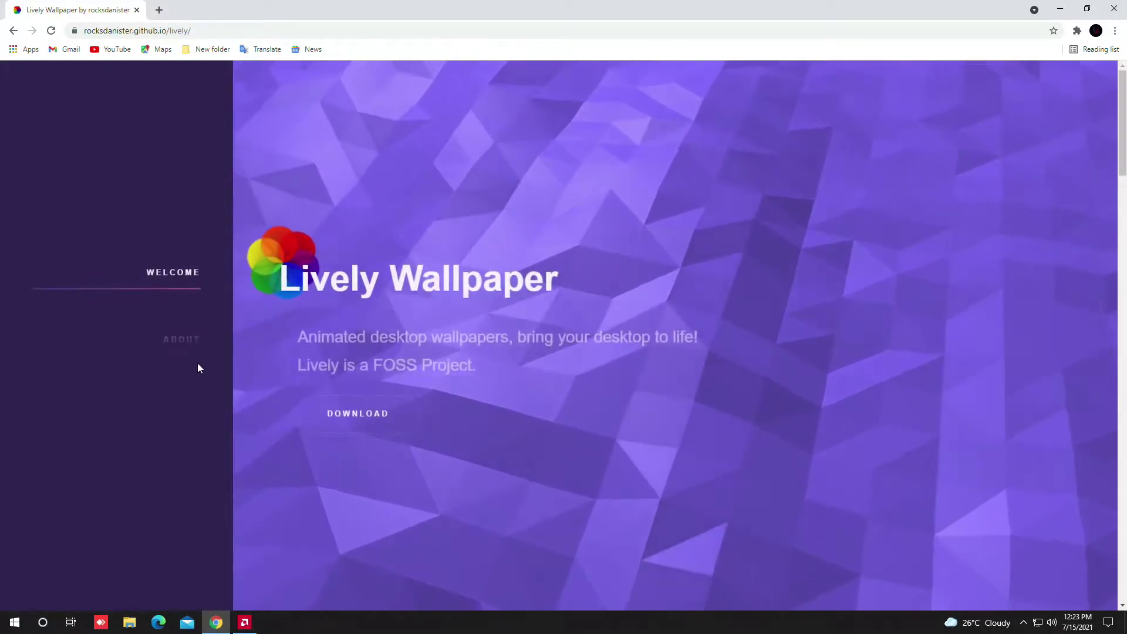
{"action": "left_click", "coordinate": [169, 423]}
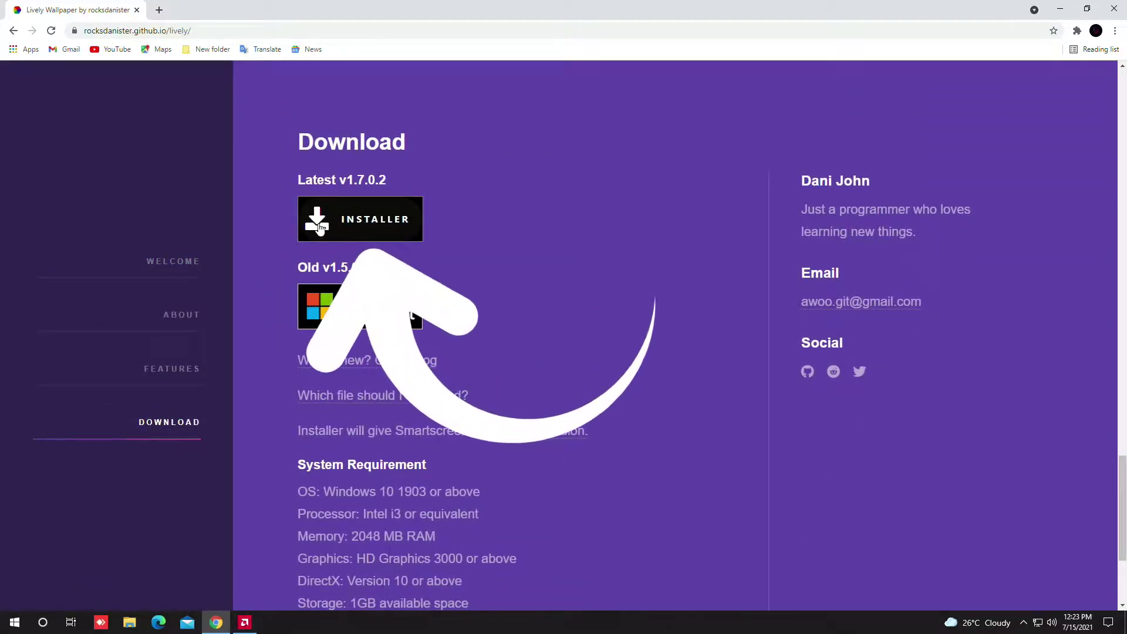
{"action": "left_click", "coordinate": [1118, 7]}
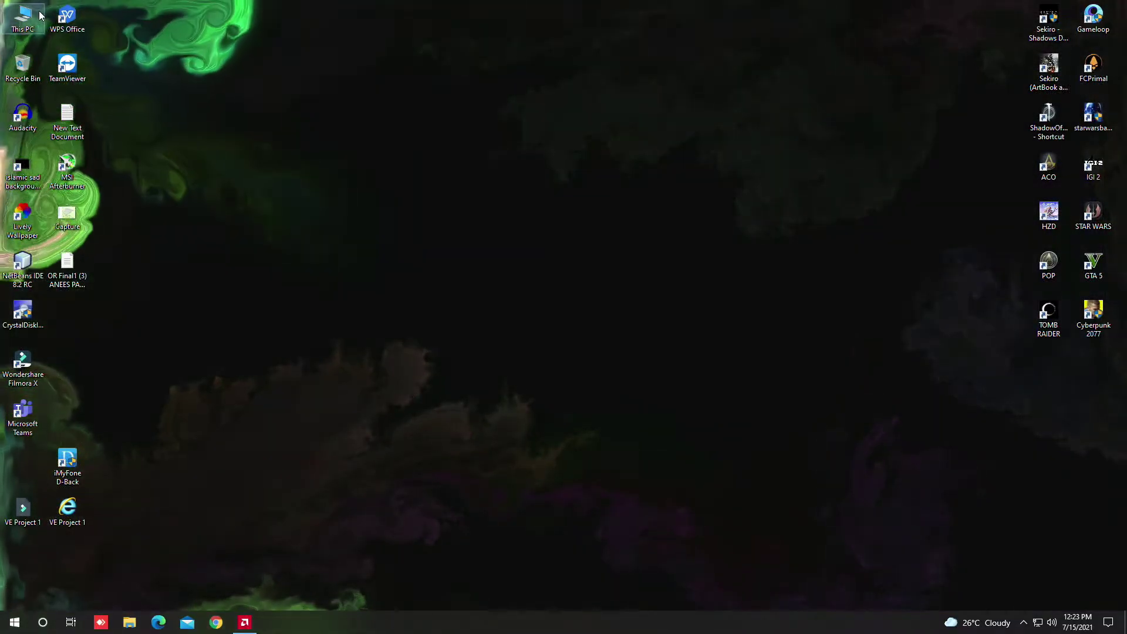
- Try launching the lively_setup_x86_full_v1702 installer from the games folder on drive E:
{"action": "double_click", "coordinate": [40, 16]}
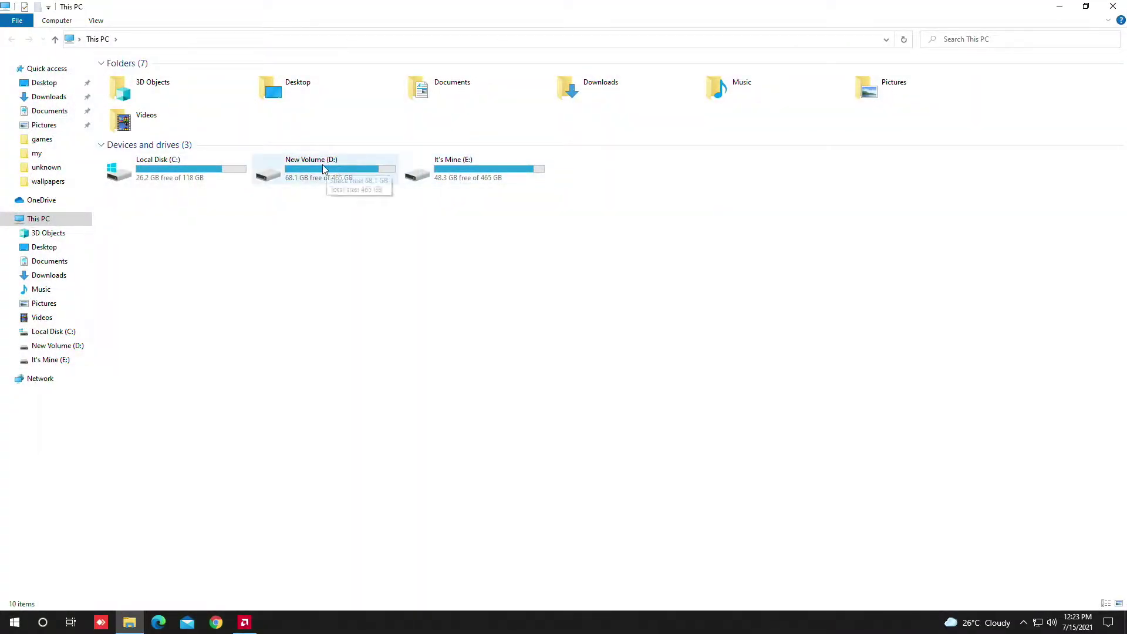
{"action": "double_click", "coordinate": [469, 176]}
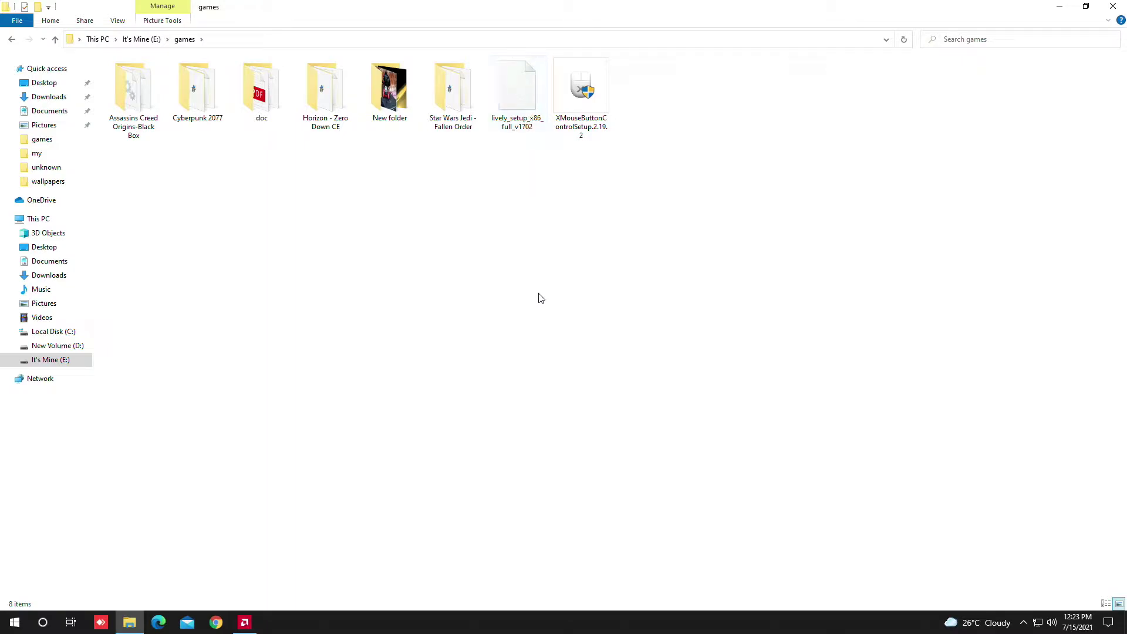
{"action": "right_click", "coordinate": [507, 217]}
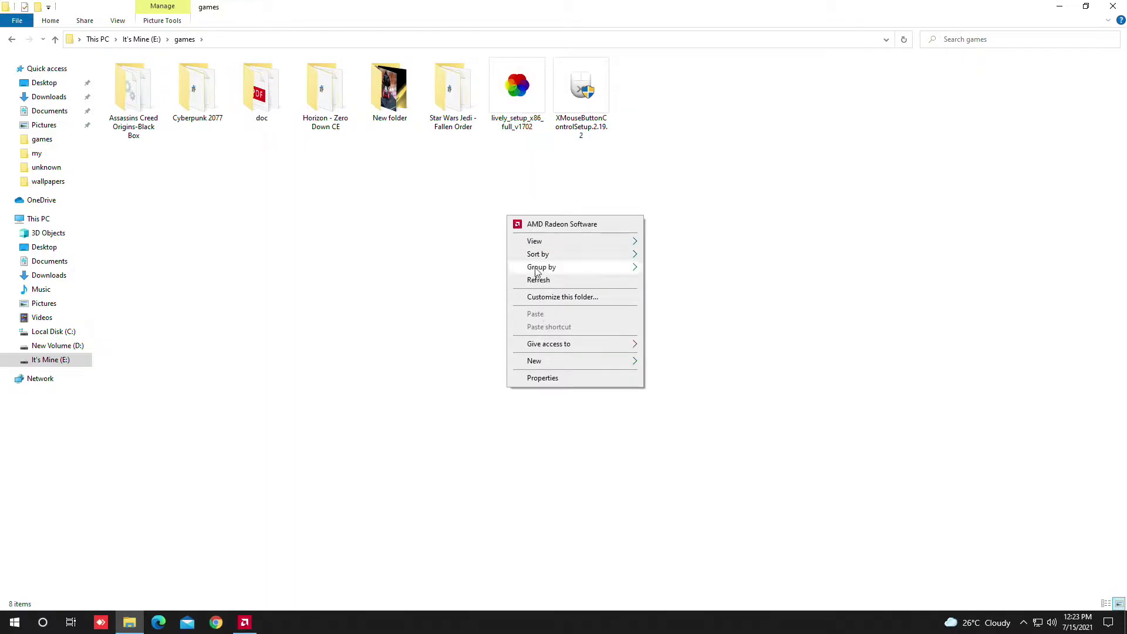
{"action": "left_click", "coordinate": [538, 279]}
{"action": "double_click", "coordinate": [522, 103]}
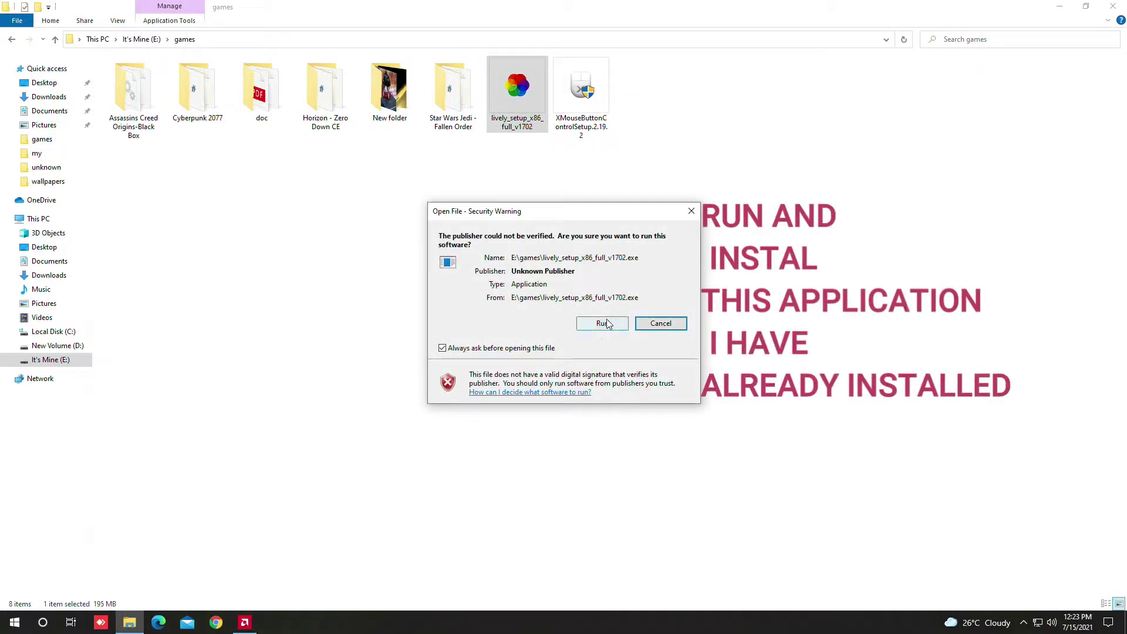
{"action": "left_click", "coordinate": [660, 324]}
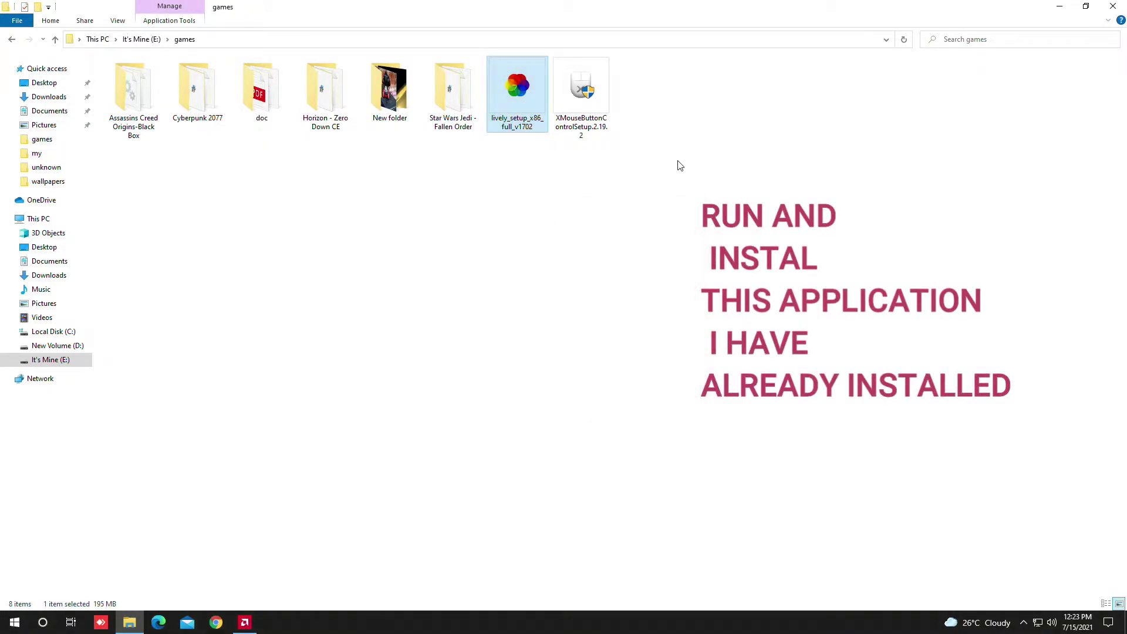
{"action": "left_click", "coordinate": [1057, 5]}
- Open Lively Wallpaper from the desktop and apply the Fluids v2 wallpaper
{"action": "right_click", "coordinate": [199, 172]}
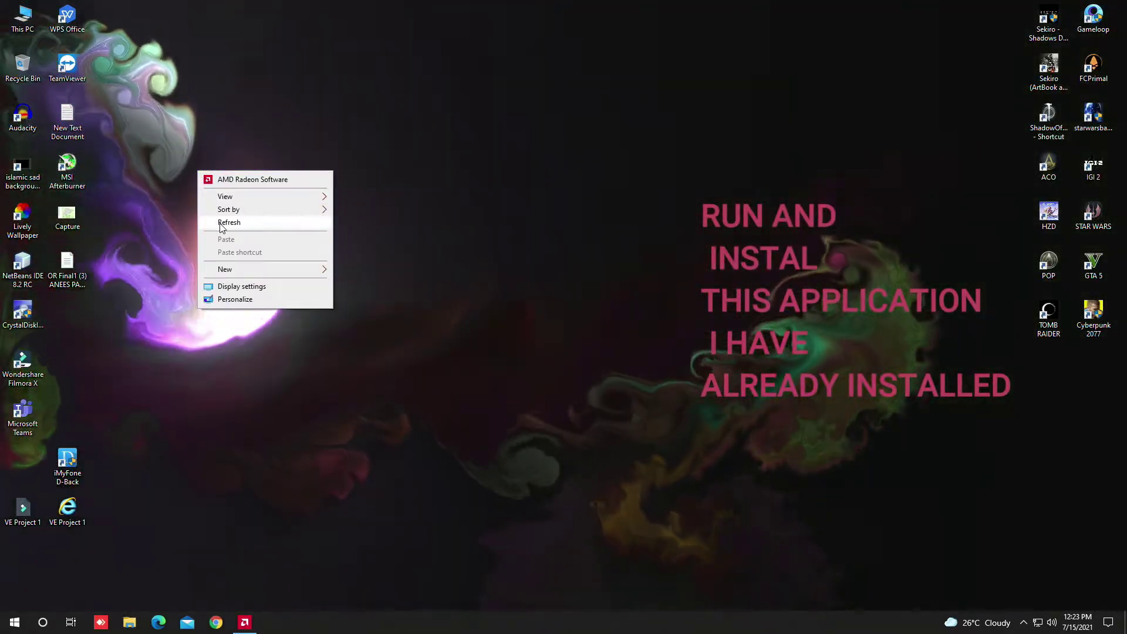
{"action": "left_click", "coordinate": [221, 223]}
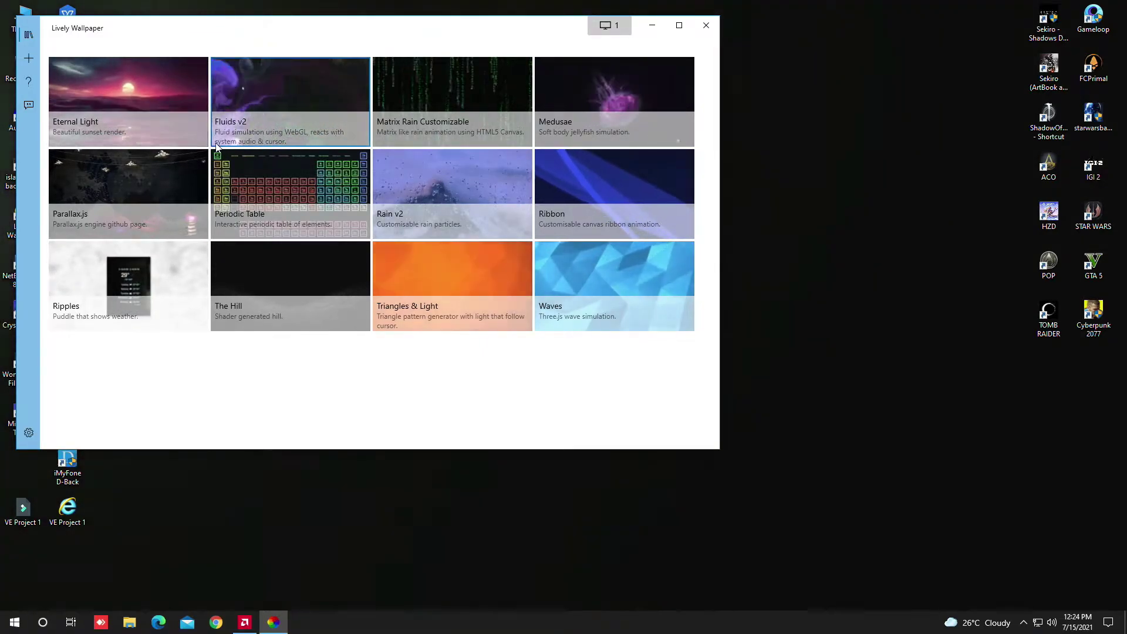
{"action": "left_click", "coordinate": [237, 130]}
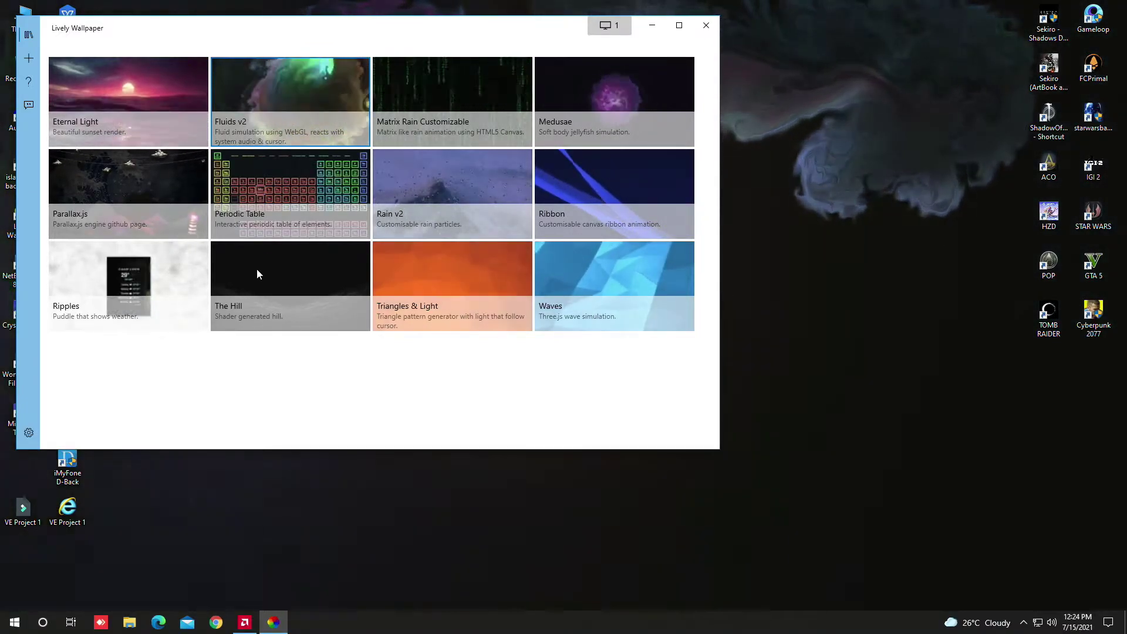
- Try the Matrix Rain Customizable and Medusae wallpapers, moving the library window aside to view each on the desktop
{"action": "left_click", "coordinate": [470, 91]}
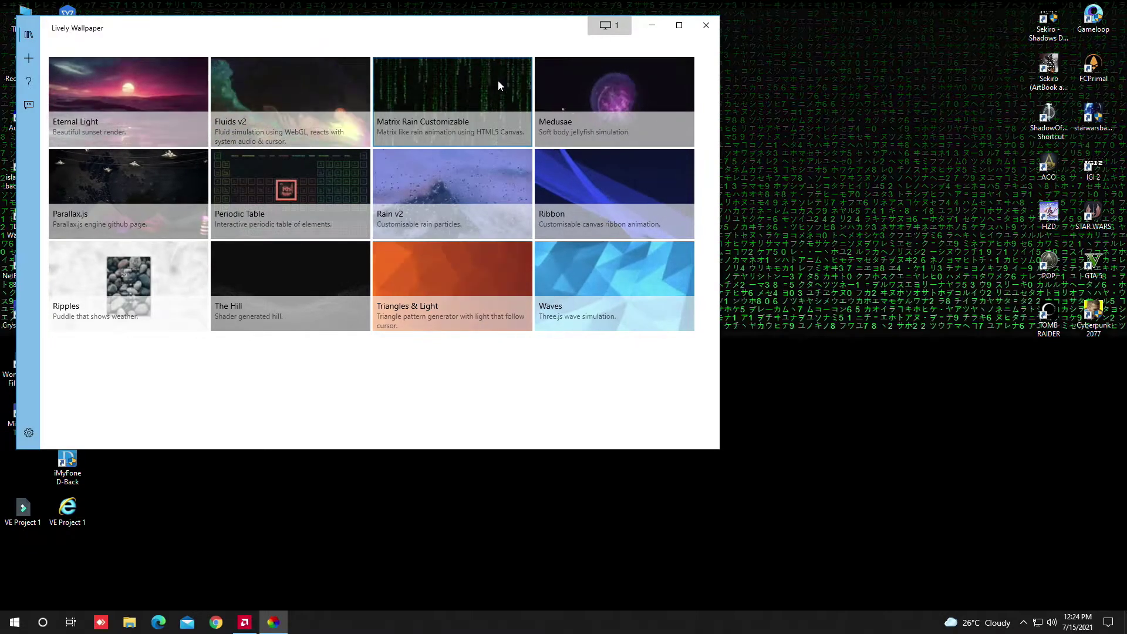
{"action": "left_click_drag", "start_coordinate": [549, 36], "coordinate": [380, 340]}
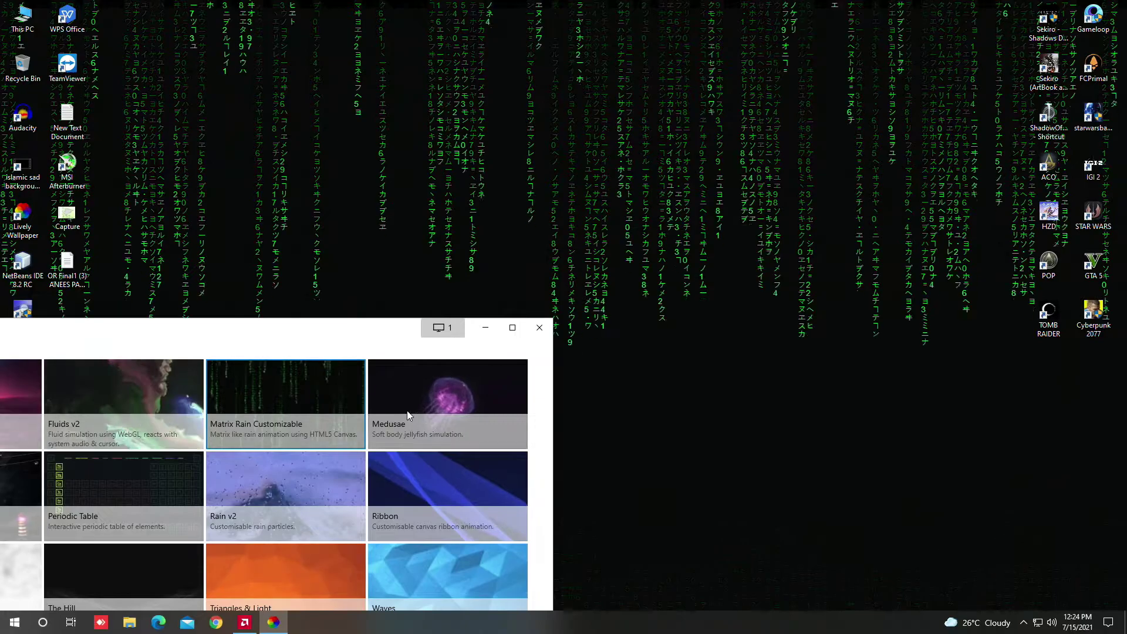
{"action": "left_click", "coordinate": [473, 398]}
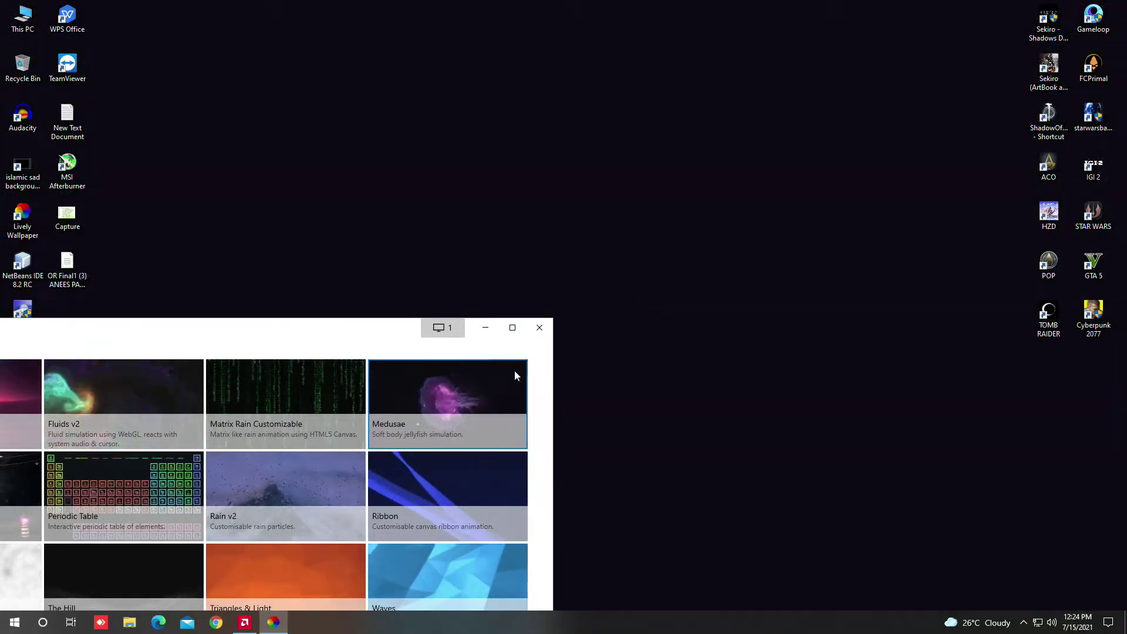
{"action": "left_click_drag", "start_coordinate": [339, 334], "coordinate": [297, 167]}
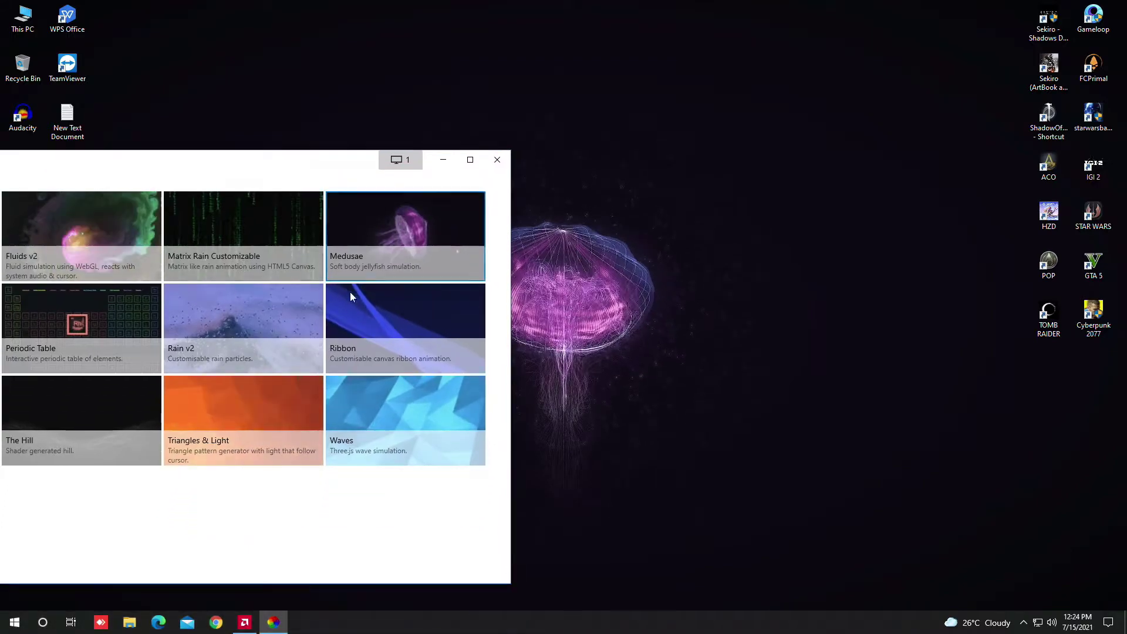
- Try the Ribbon, Waves, Triangles & Light and Rain v2 wallpapers one after another on the desktop
{"action": "left_click", "coordinate": [378, 318]}
{"action": "left_click", "coordinate": [405, 422]}
{"action": "left_click_drag", "start_coordinate": [313, 168], "coordinate": [745, 167]}
{"action": "left_click", "coordinate": [646, 414]}
{"action": "left_click", "coordinate": [660, 320]}
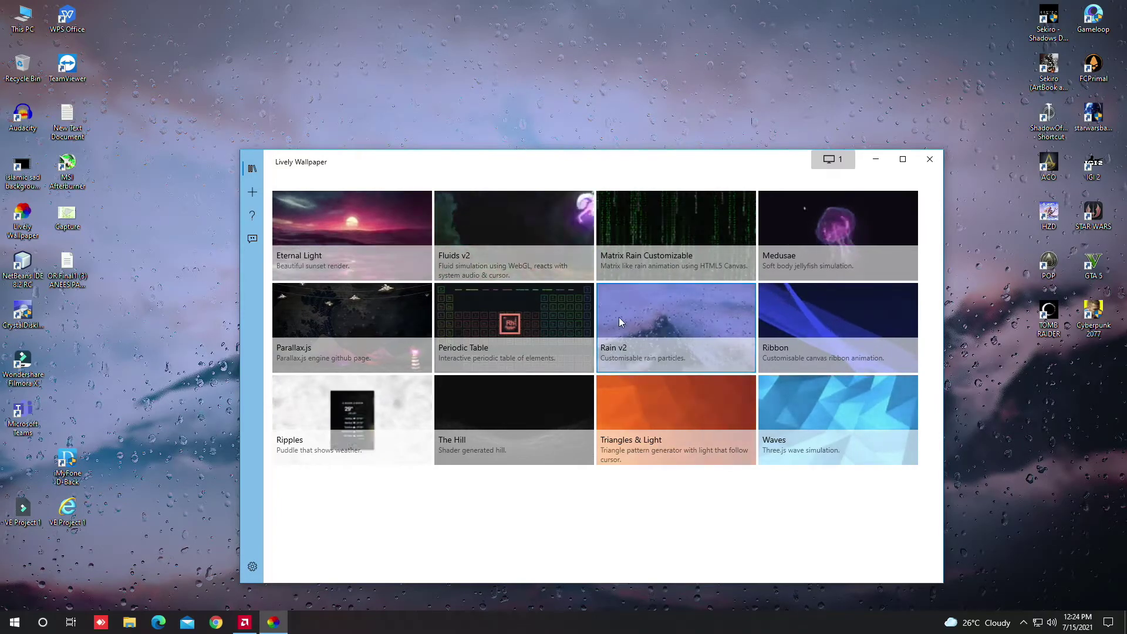
- Try the Periodic Table and Ripples wallpapers, moving the library window out of the way to view the desktop
{"action": "left_click", "coordinate": [509, 308]}
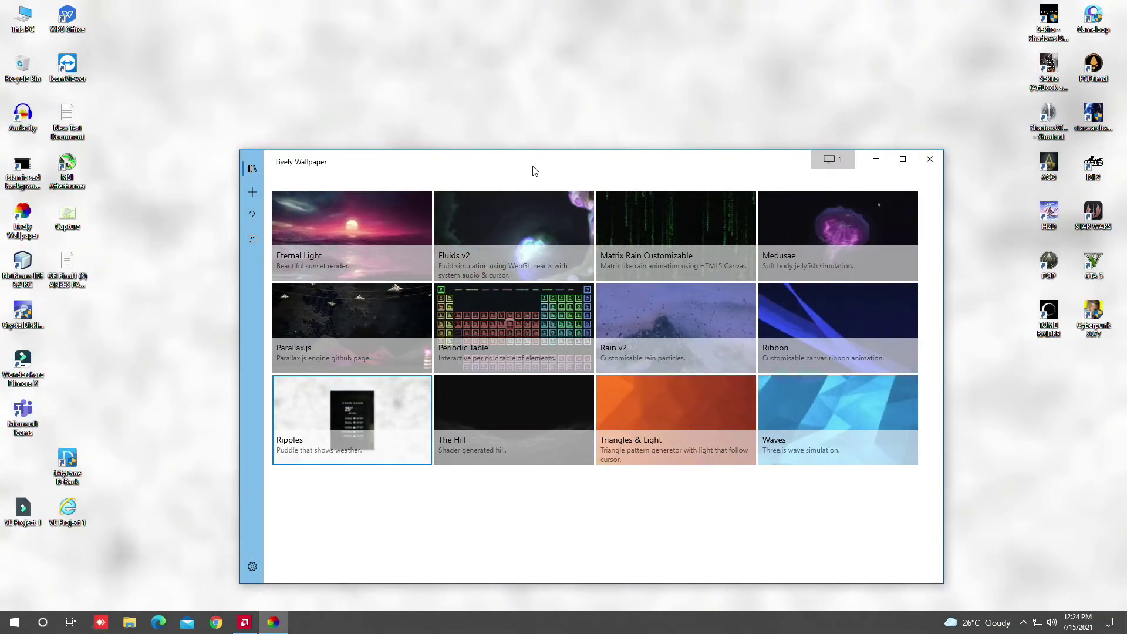
{"action": "left_click_drag", "start_coordinate": [535, 170], "coordinate": [508, 492]}
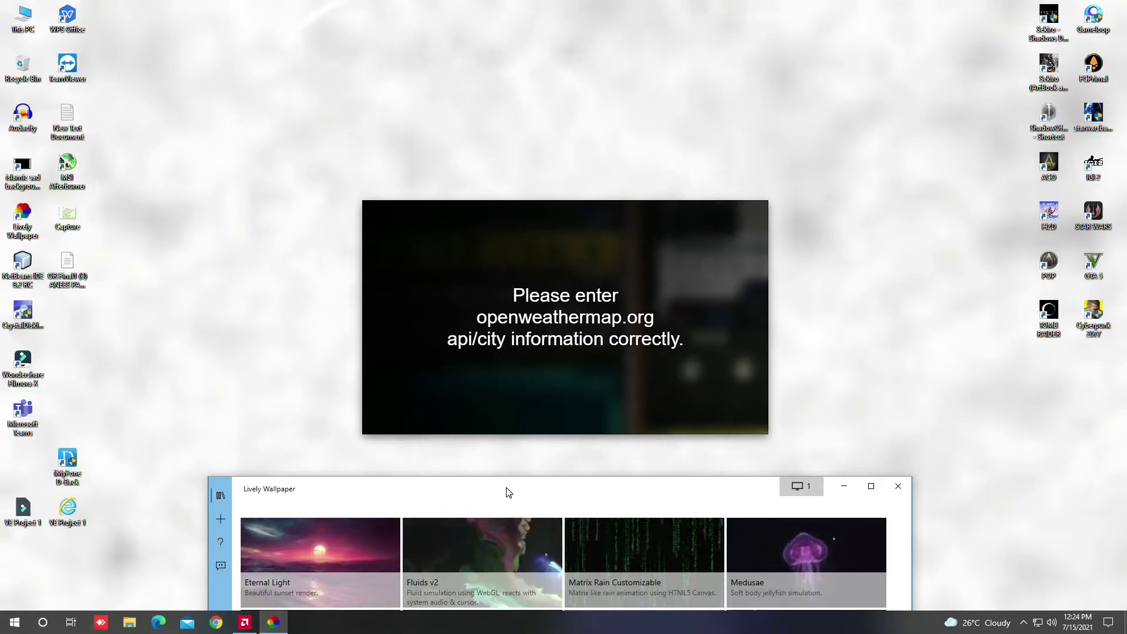
{"action": "left_click_drag", "start_coordinate": [509, 477], "coordinate": [449, 187]}
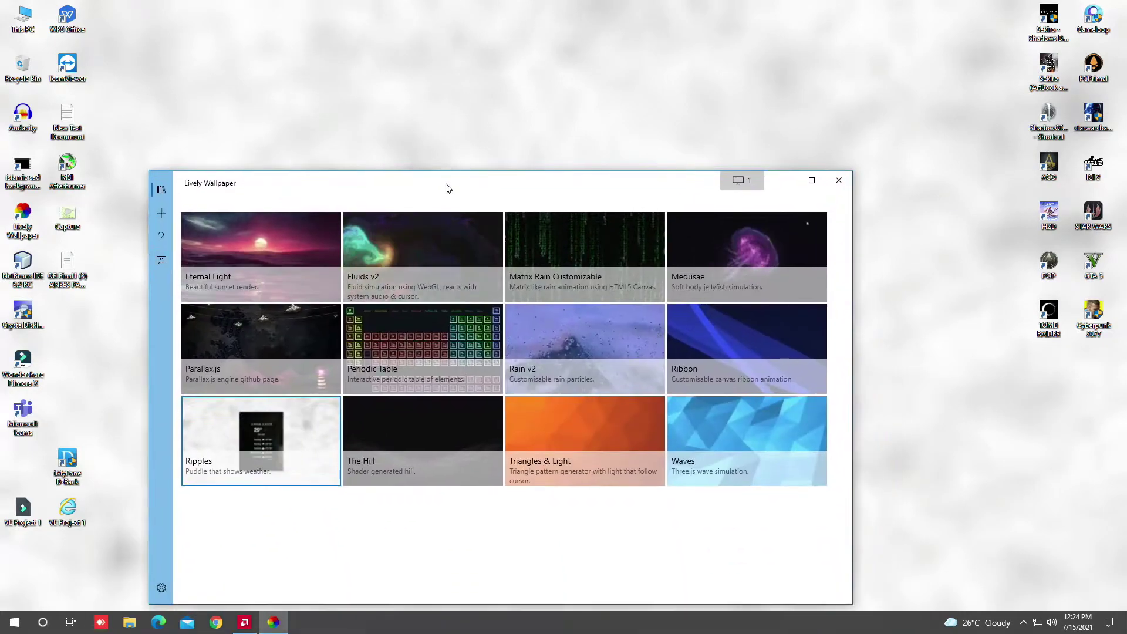
- Try The Hill and Eternal Light wallpapers, clearing the library window away to view each on the desktop
{"action": "left_click", "coordinate": [437, 424]}
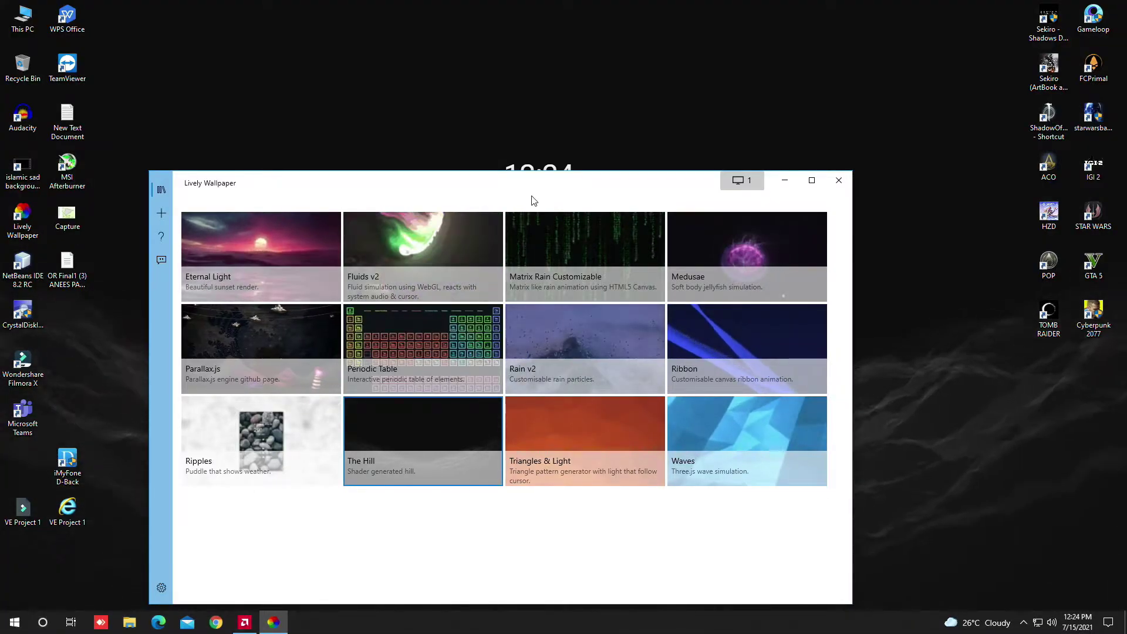
{"action": "left_click_drag", "start_coordinate": [518, 184], "coordinate": [521, 608]}
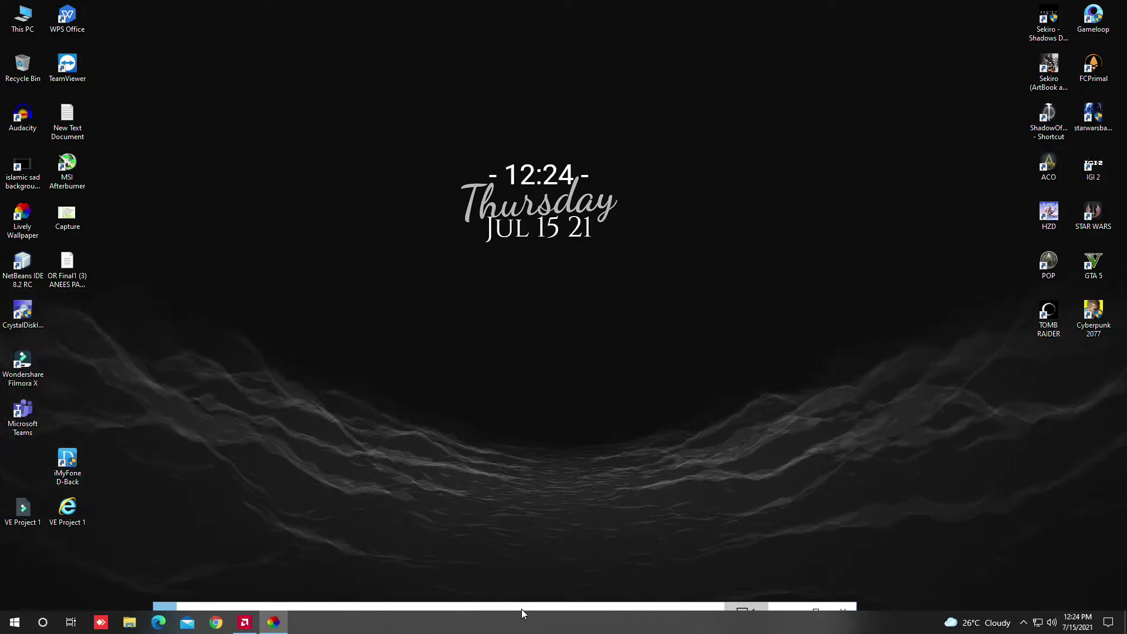
{"action": "left_click_drag", "start_coordinate": [521, 608], "coordinate": [516, 188]}
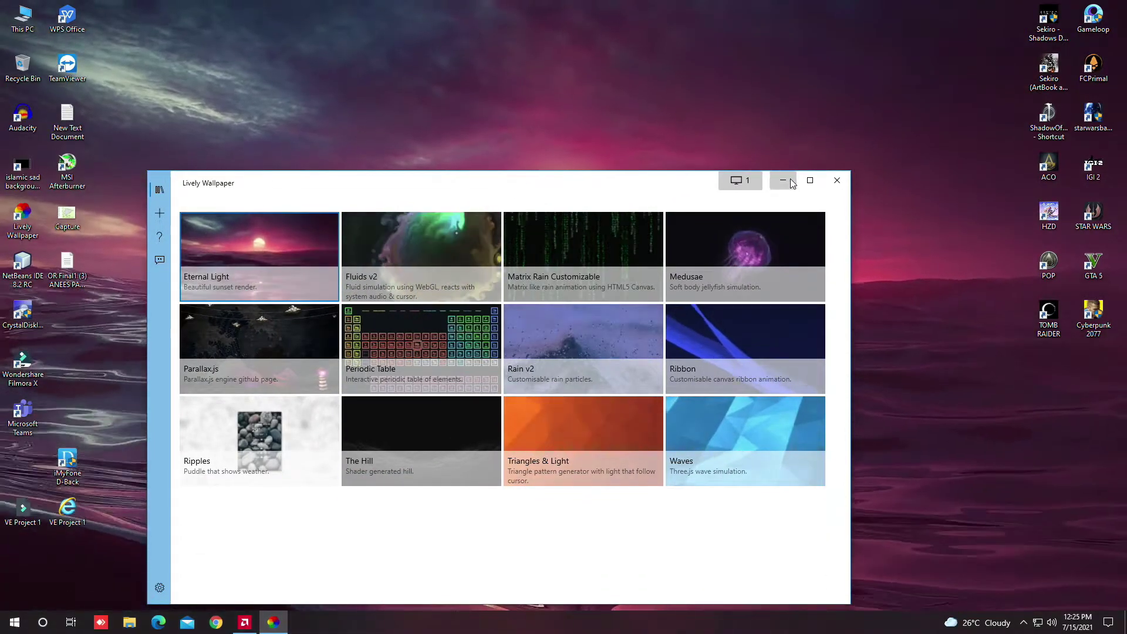
{"action": "left_click", "coordinate": [782, 180]}
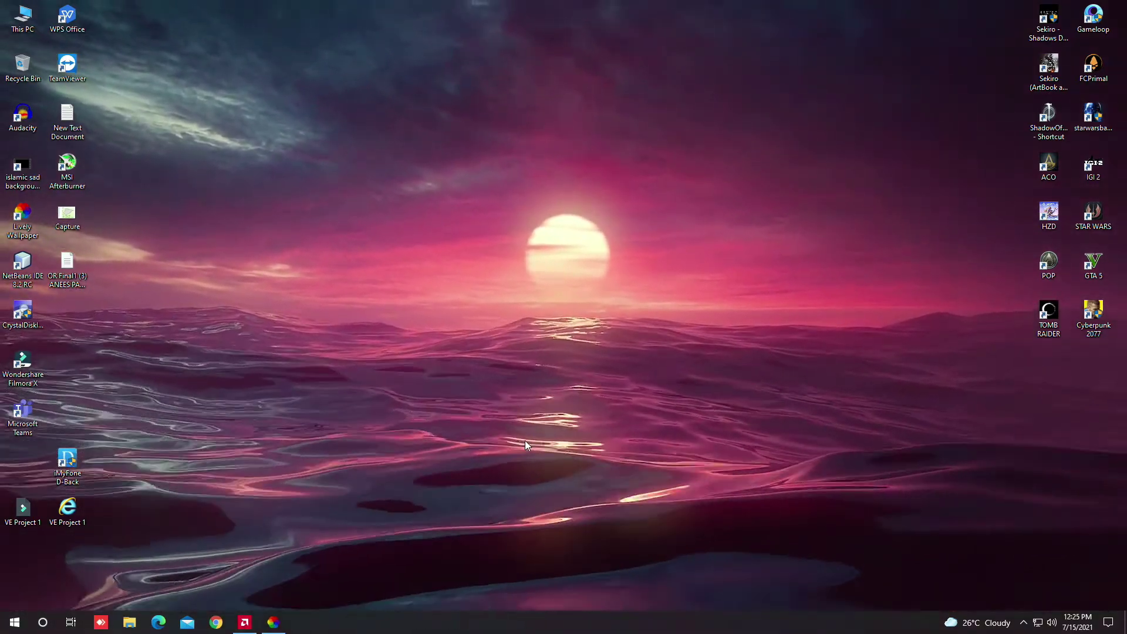
- Reopen the wallpaper library, apply Fluids v2 to the desktop and close the Lively Wallpaper window
{"action": "left_click", "coordinate": [274, 622]}
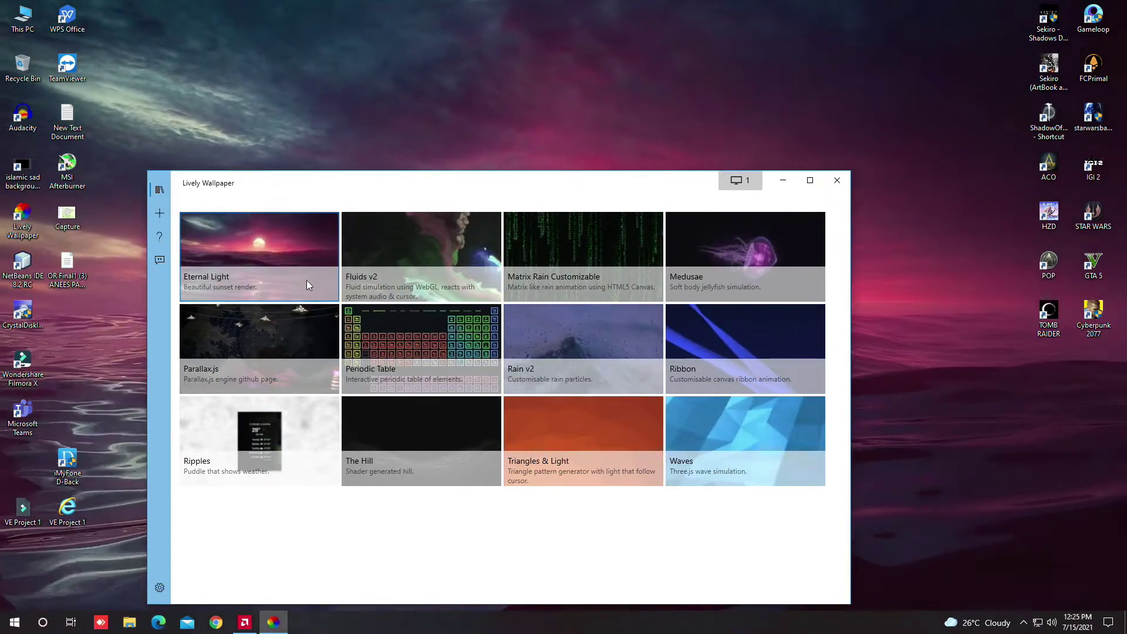
{"action": "left_click", "coordinate": [418, 234]}
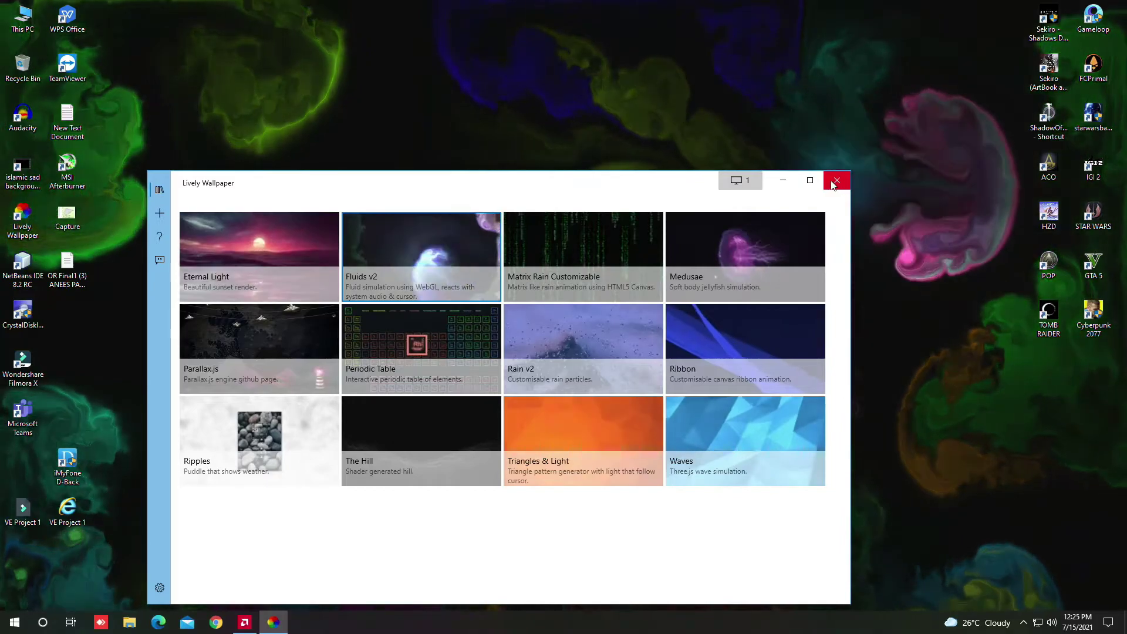
{"action": "left_click", "coordinate": [780, 179]}
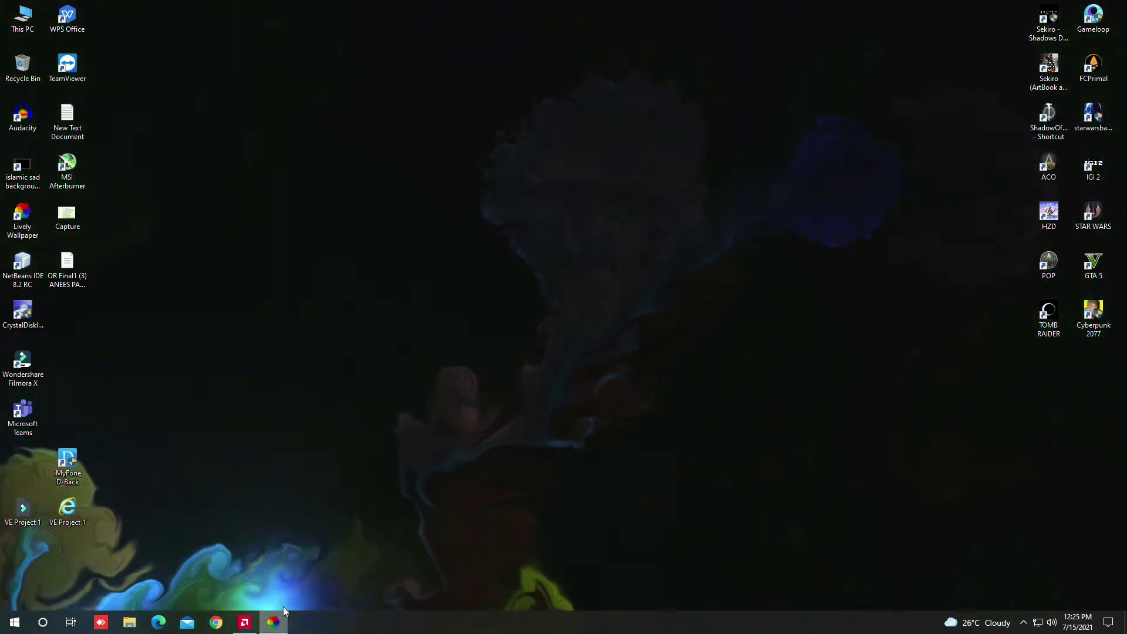
{"action": "right_click", "coordinate": [274, 621]}
{"action": "left_click", "coordinate": [265, 597]}
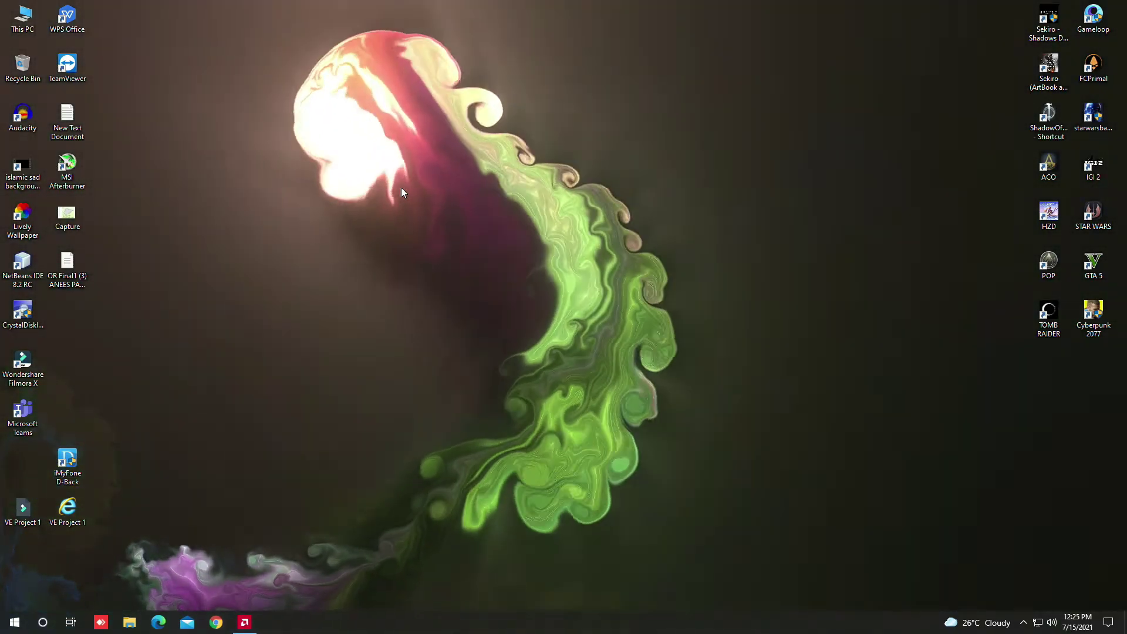
{"action": "right_click", "coordinate": [402, 193]}
{"action": "right_click", "coordinate": [359, 167]}
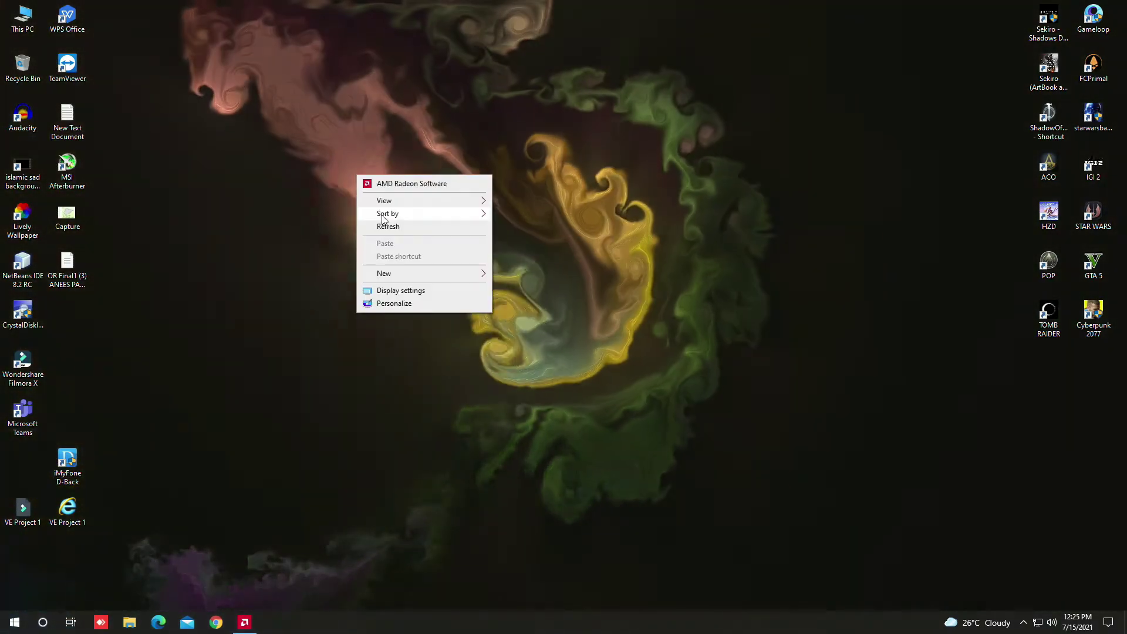
{"action": "left_click", "coordinate": [401, 227]}
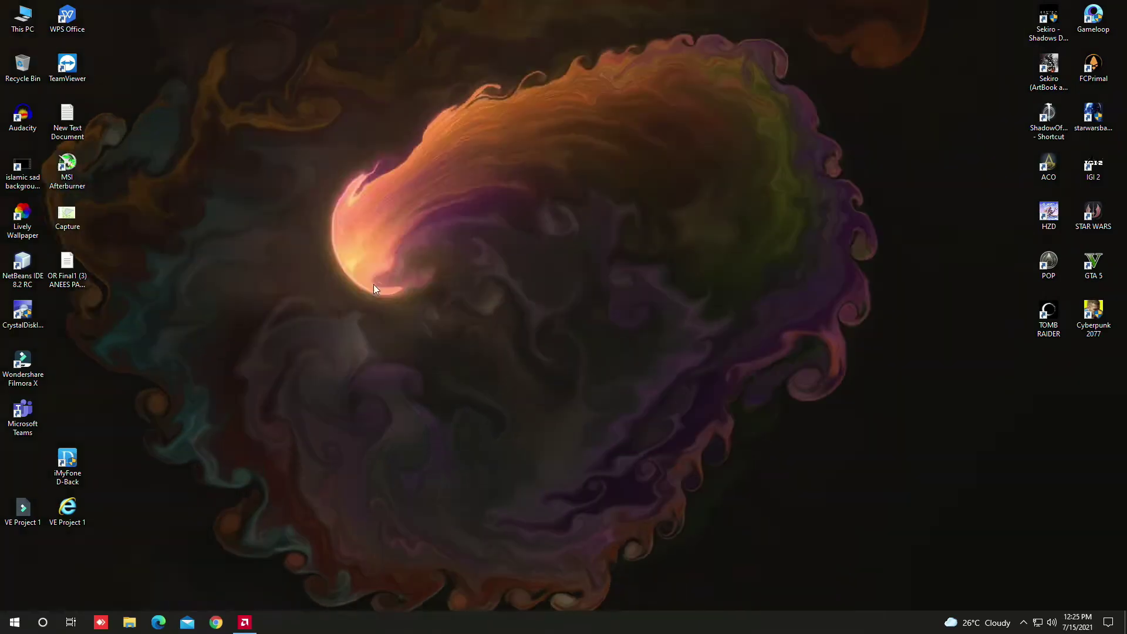